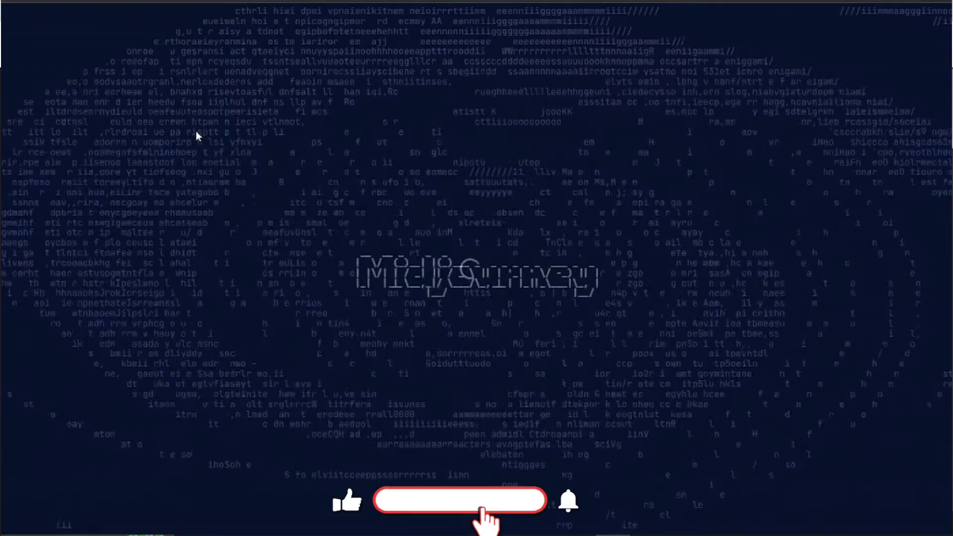
Scroll through the channel's messages, typing '--' in the message box
scroll(214, 150, down, 5)
scroll(214, 150, down, 5)
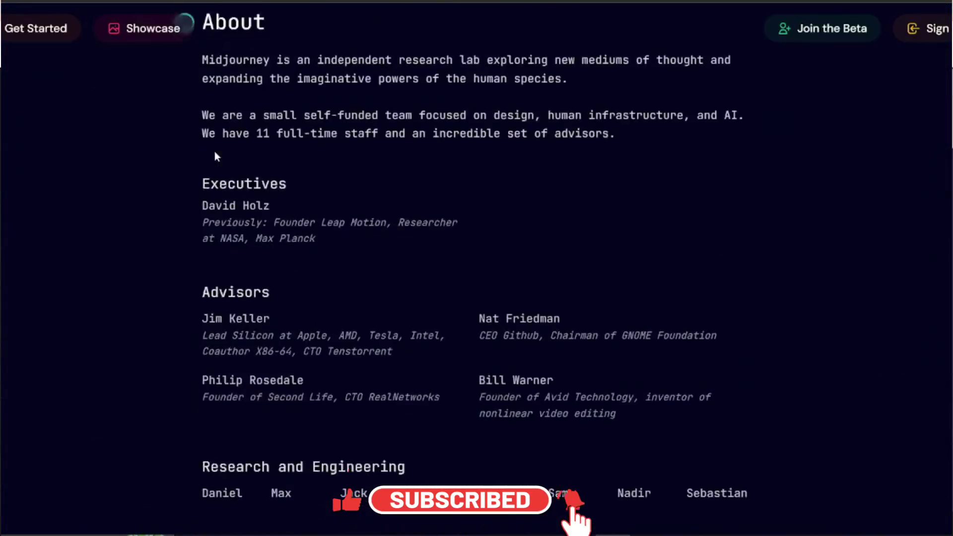
scroll(214, 151, up, 10)
scroll(214, 151, down, 15)
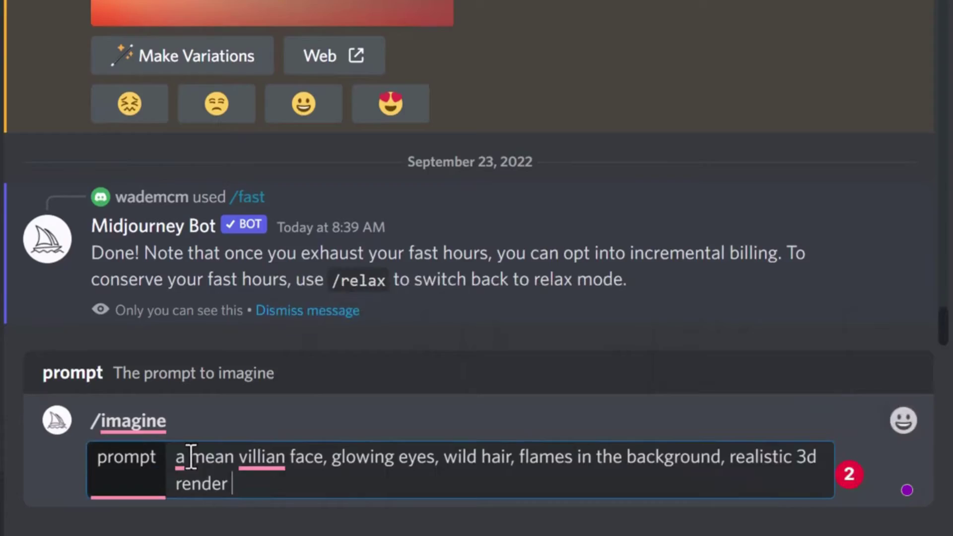
text(--)
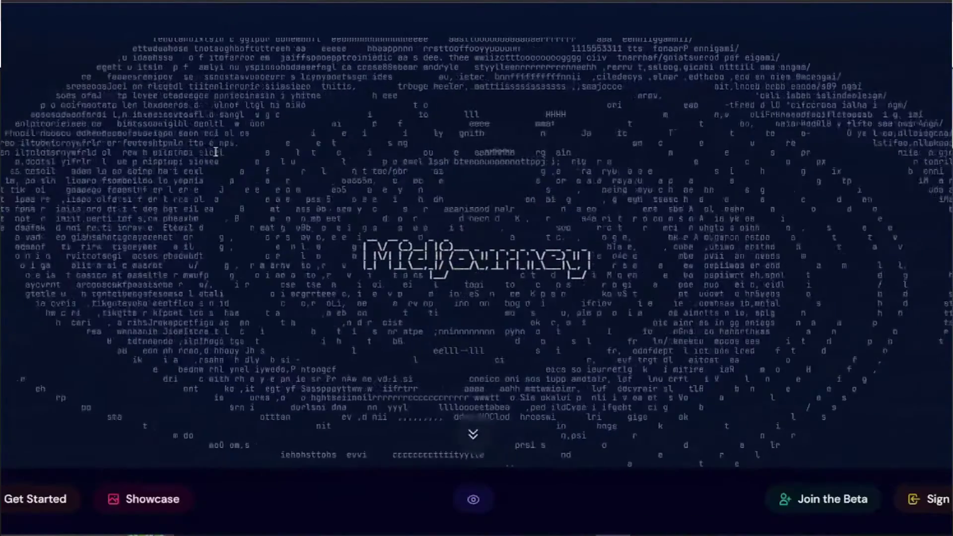
scroll(215, 151, down, 10)
scroll(215, 152, up, 4)
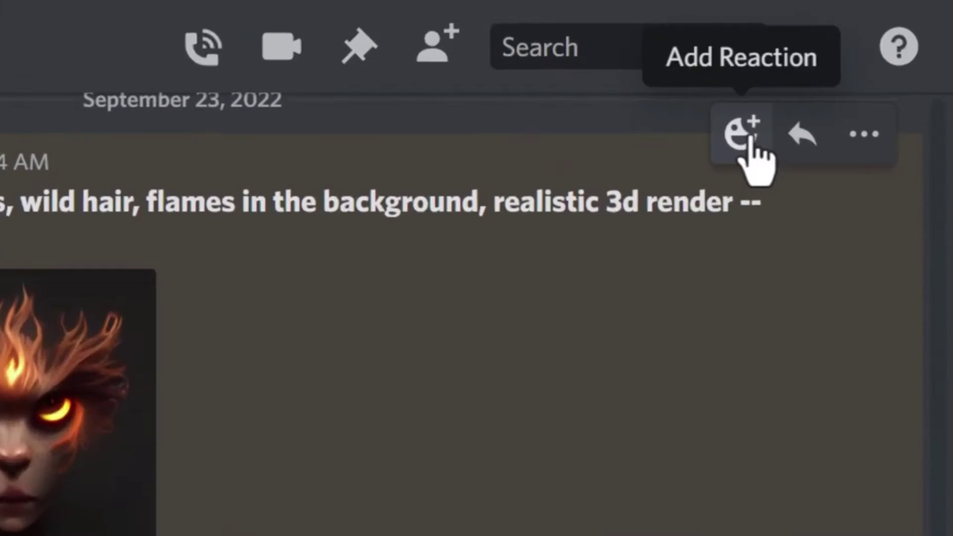
Add an envelope reaction to the villain-face image message
click(857, 60)
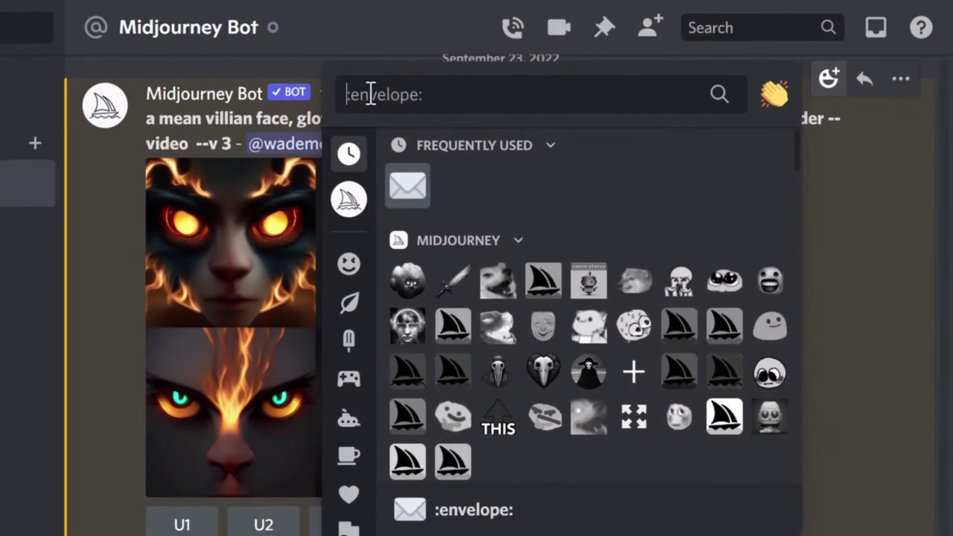
text(envelope)
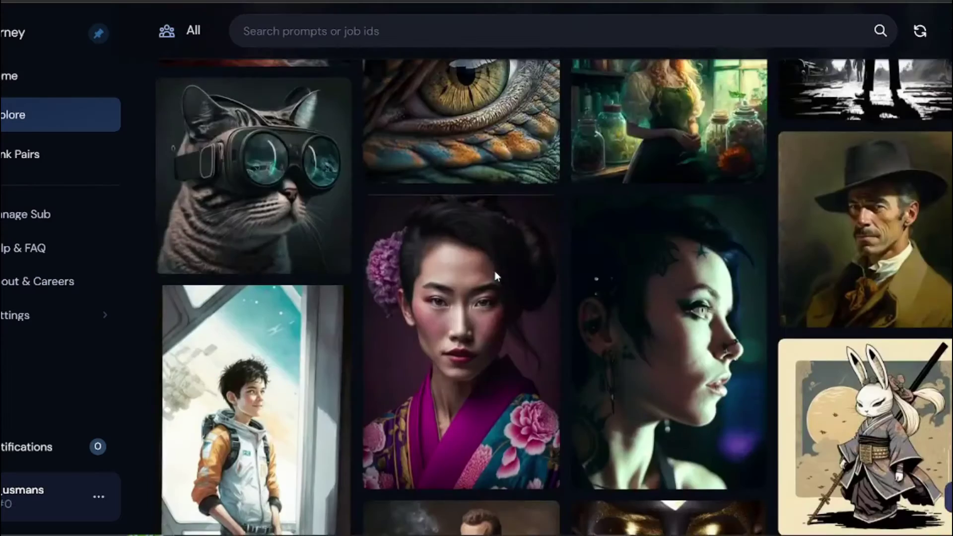
scroll(495, 274, down, 20)
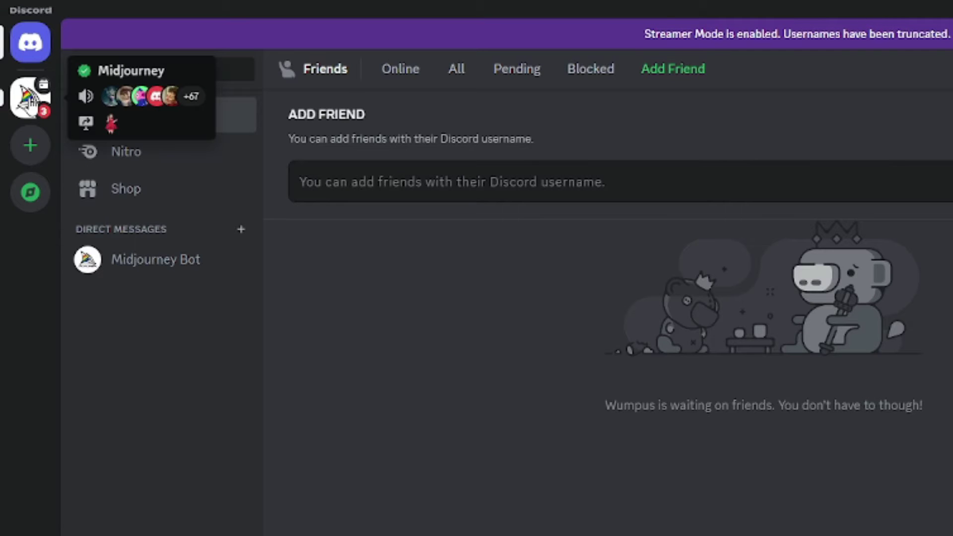
Open the Midjourney server and switch to its newbies-114 channel
click(27, 100)
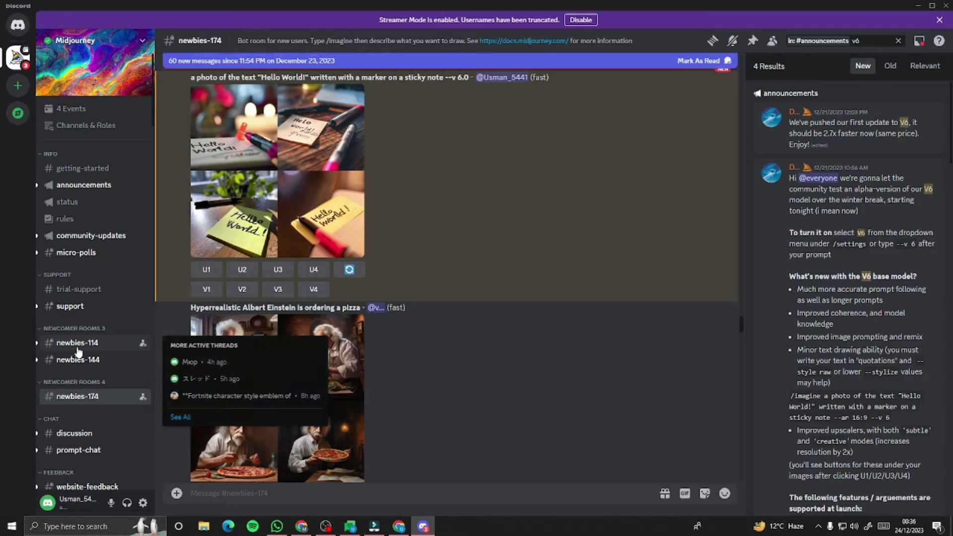
click(79, 343)
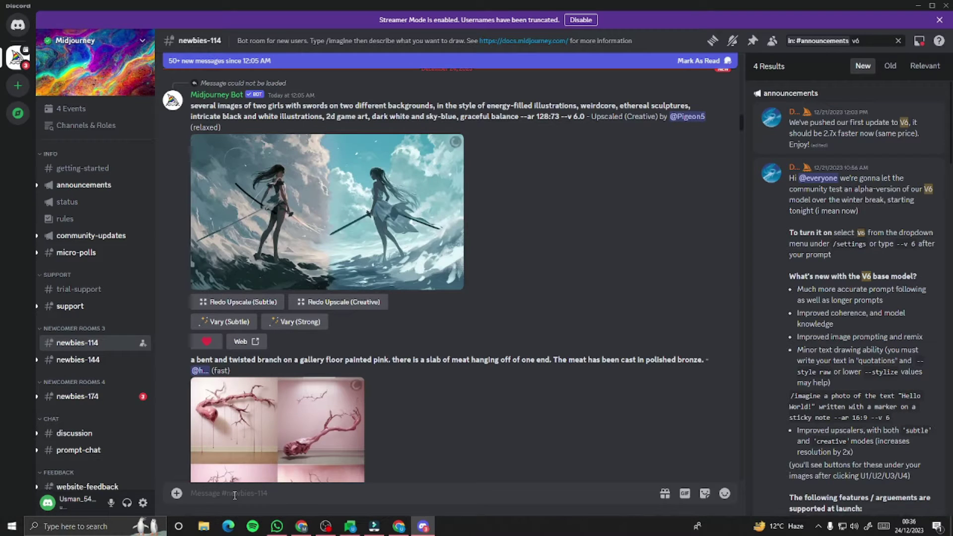
Run /settings and keep Midjourney Model V6 [ALPHA] selected in the model dropdown
text(/set)
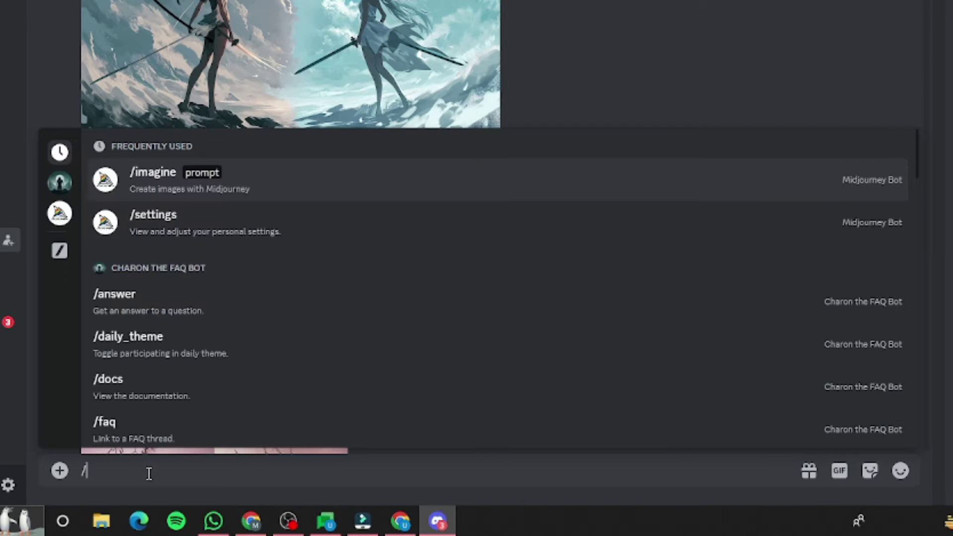
text(tin)
key(BackSpace)
key(BackSpace)
key(BackSpace)
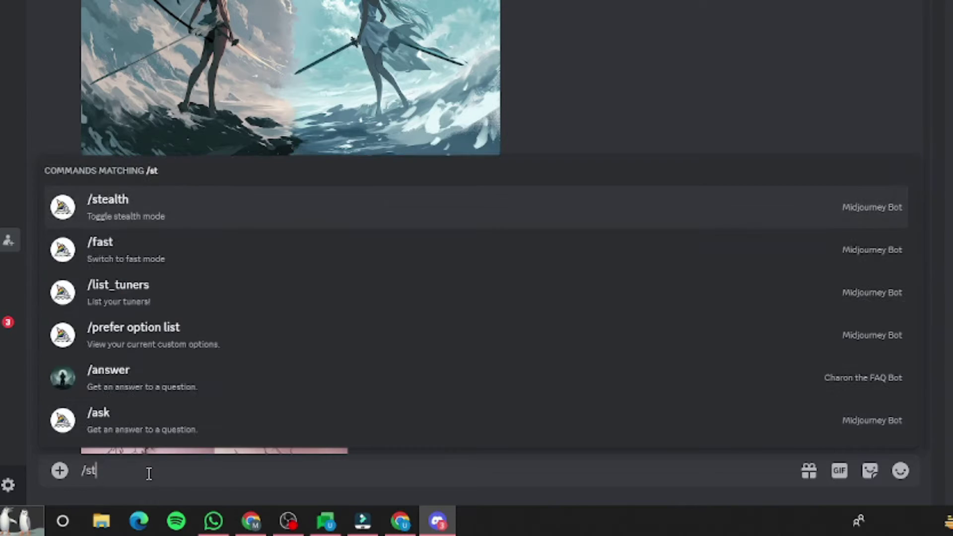
key(BackSpace)
text(ettings)
key(Return)
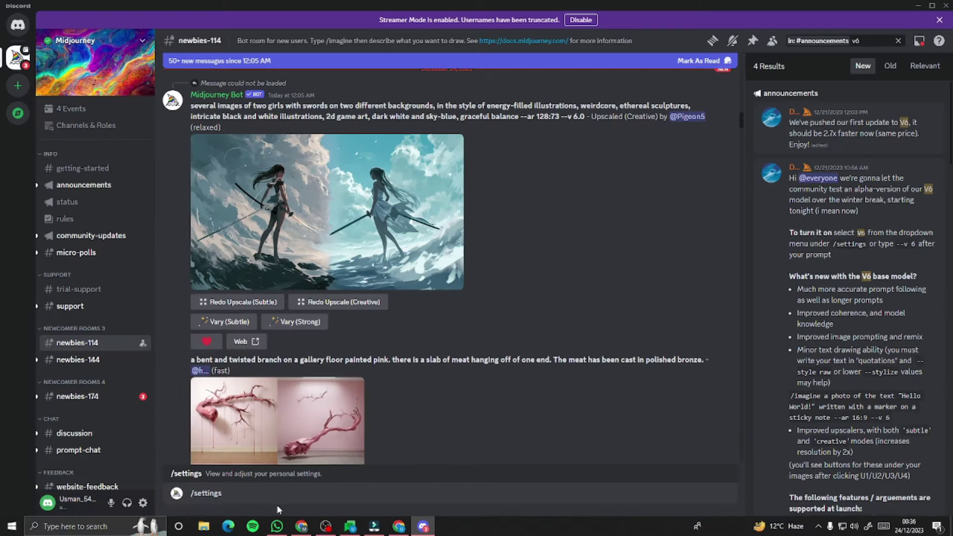
key(Return)
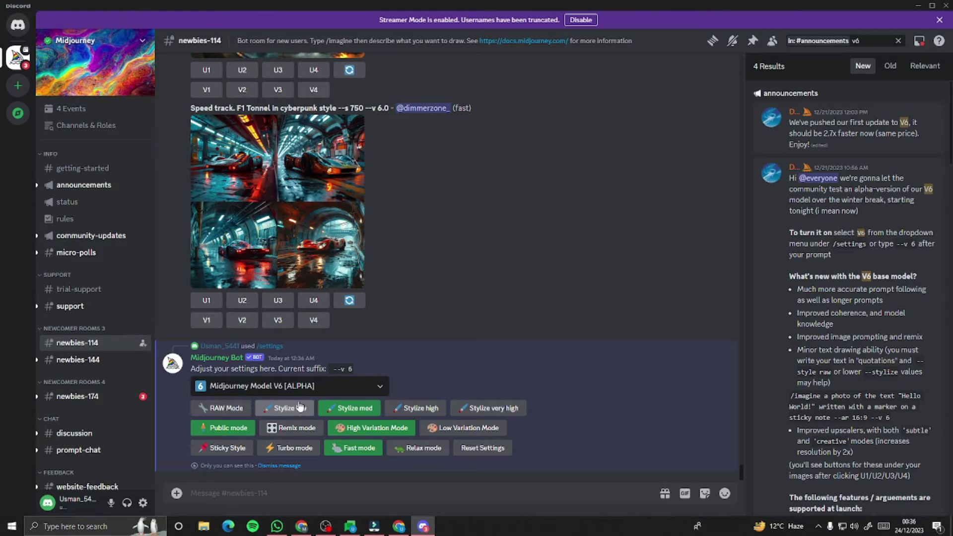
click(378, 390)
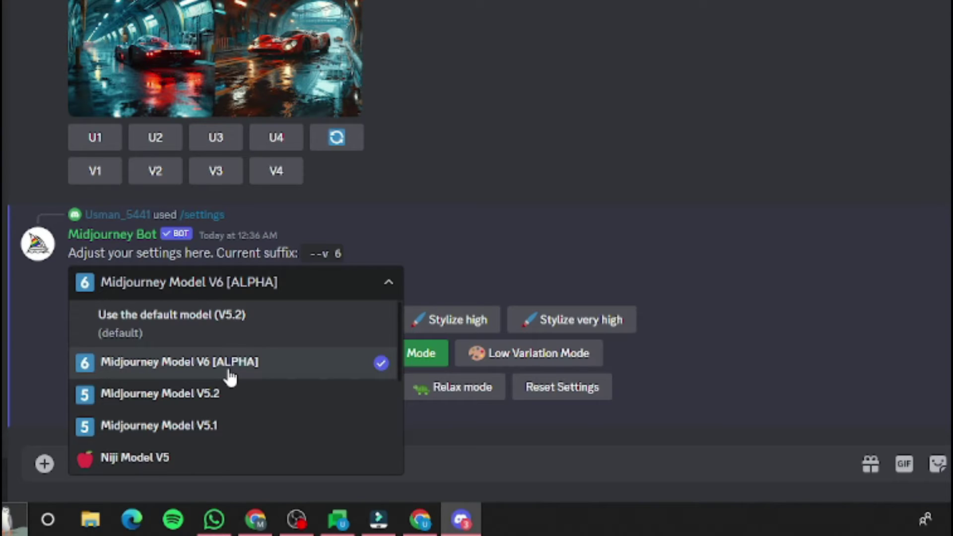
click(151, 369)
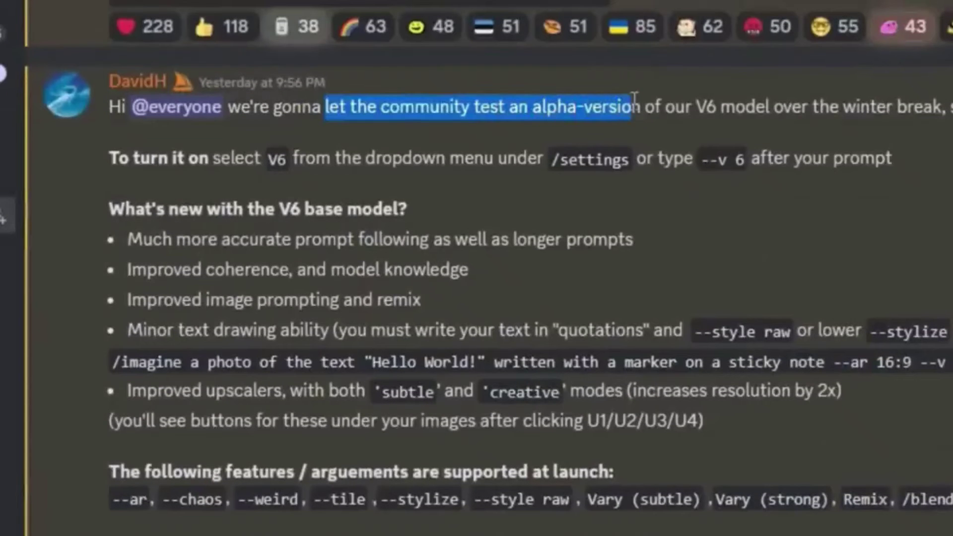
drag(128, 240, 649, 255)
click(135, 268)
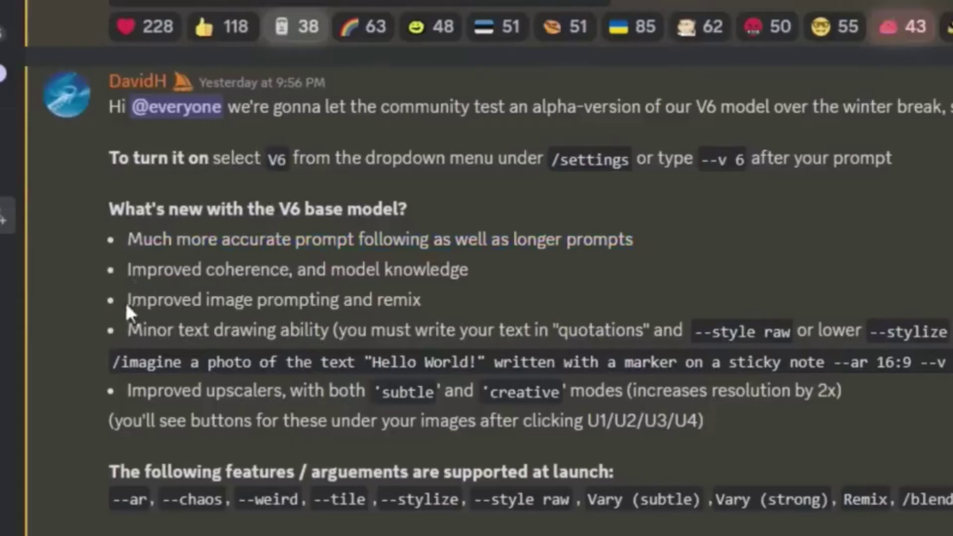
drag(126, 301, 484, 308)
drag(127, 331, 331, 331)
drag(131, 390, 287, 391)
scroll(124, 412, down, 5)
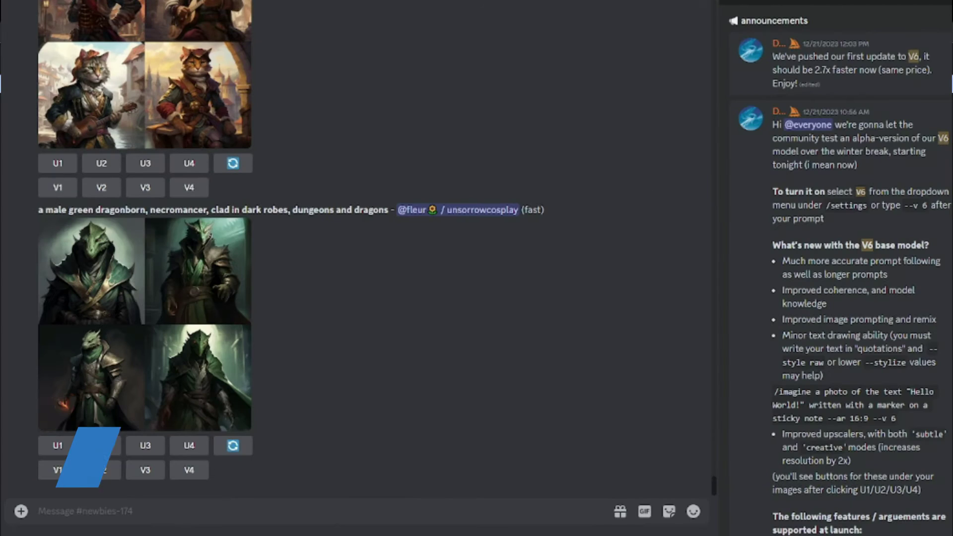
Send the park-bench painting prompt via /imagine and preview a generated grid
click(122, 516)
text(/)
click(139, 277)
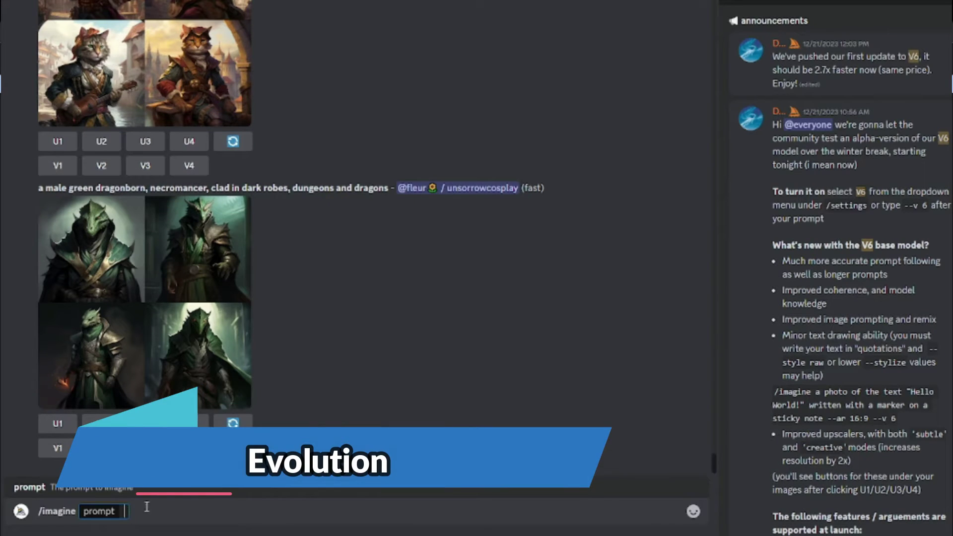
text("A very subtle painting of a woman sitting on a park bench, reading a book. The colors should be muted and soft, and the overall mood should be peaceful and serene.")
key(Return)
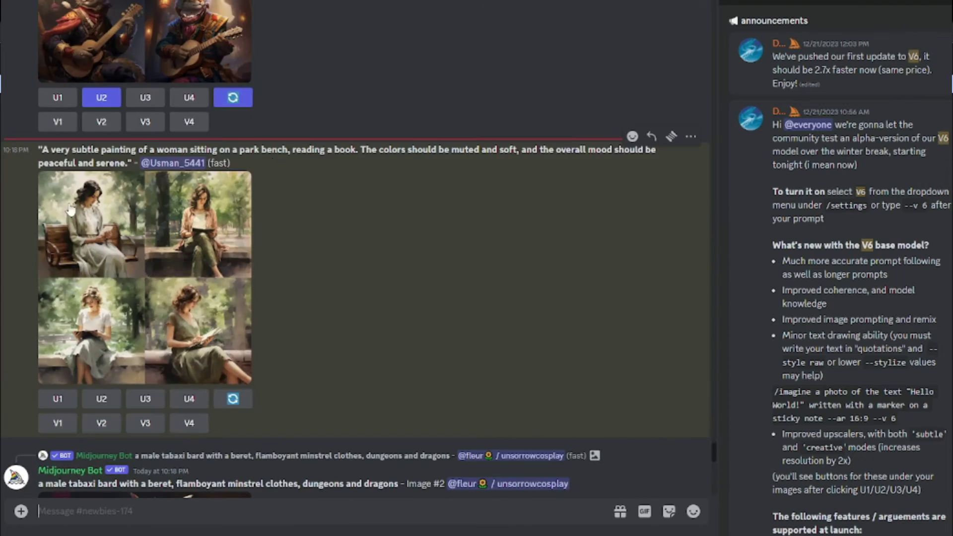
click(149, 273)
key(Escape)
Resend the park-bench prompt with '--v 6' appended
text(A very subtle painting of a woman sitting on a park bench, reading a book. The colors should be muted and soft, and the overall mood should be peaceful and serene.)
text(--v 6)
key(Return)
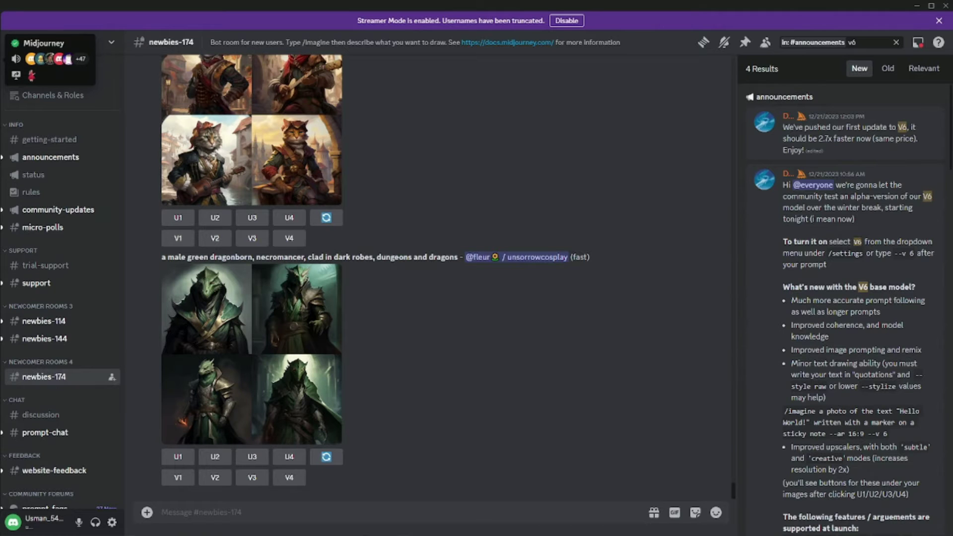
mouse_move(46, 385)
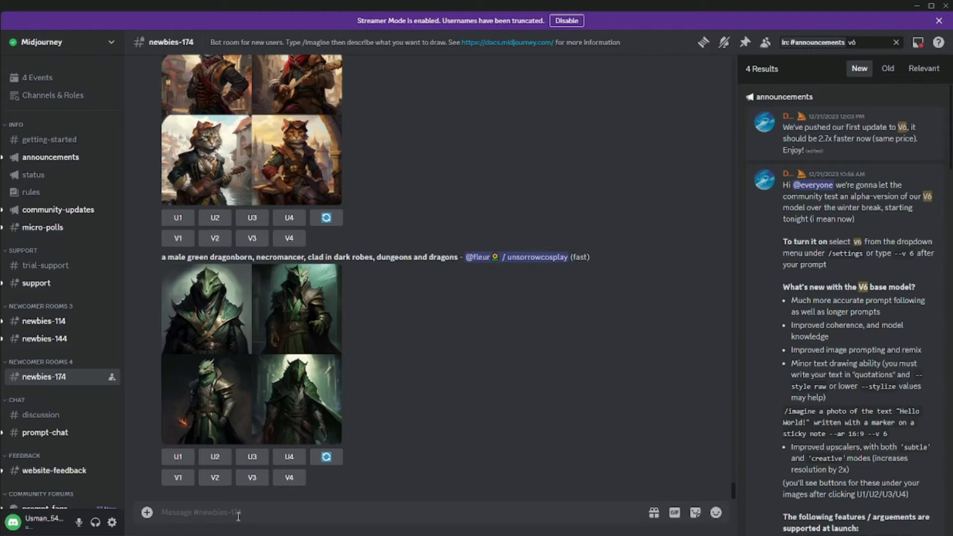
Submit the serene woman-reading-on-a-park-bench prompt through /imagine
text(/)
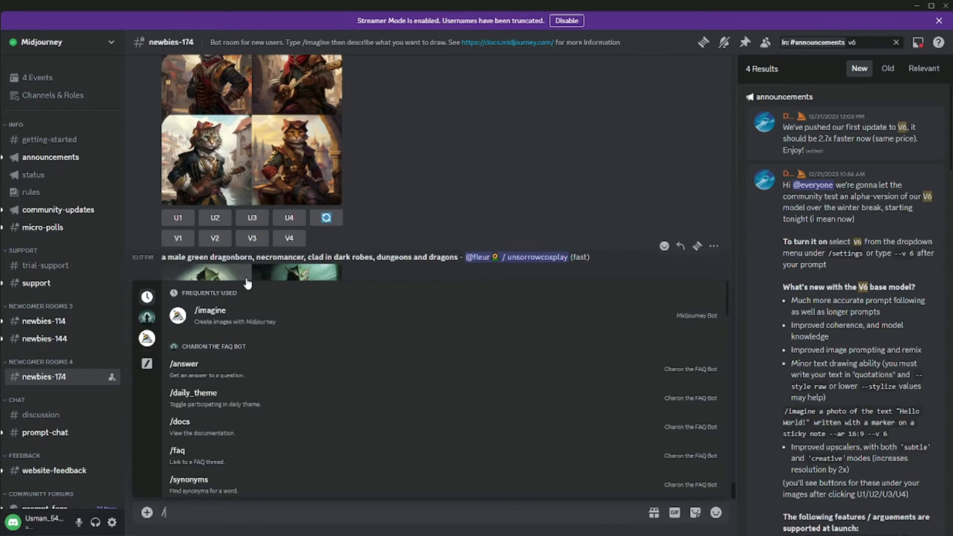
click(243, 313)
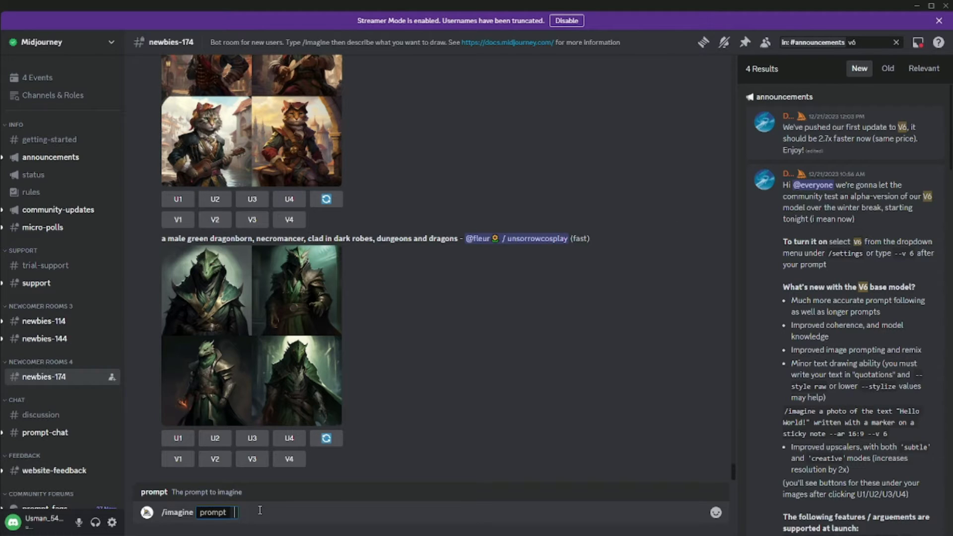
text("A very subtle painting of a woman sitting on a park bench, reading a book. The colors should be muted and soft, and the overall mood should be peaceful and serene.")
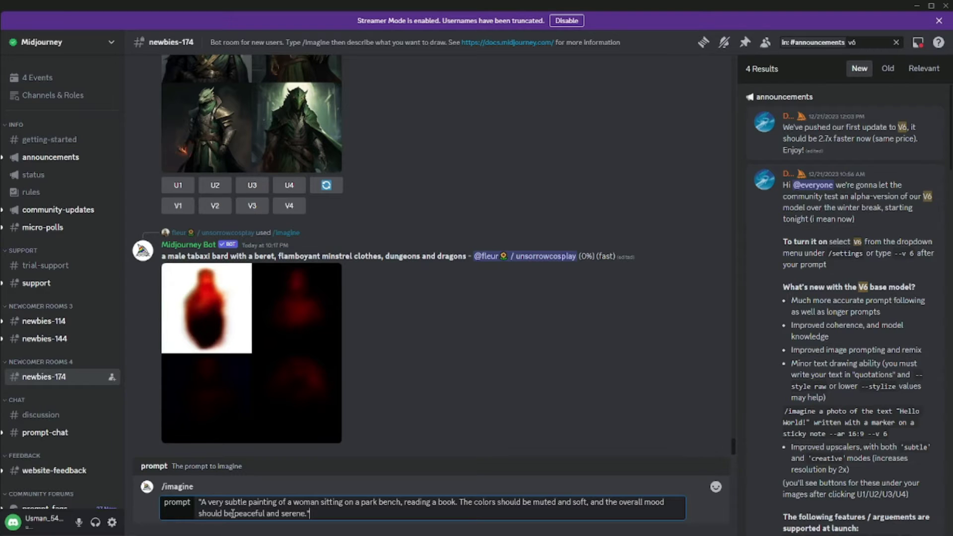
key(Return)
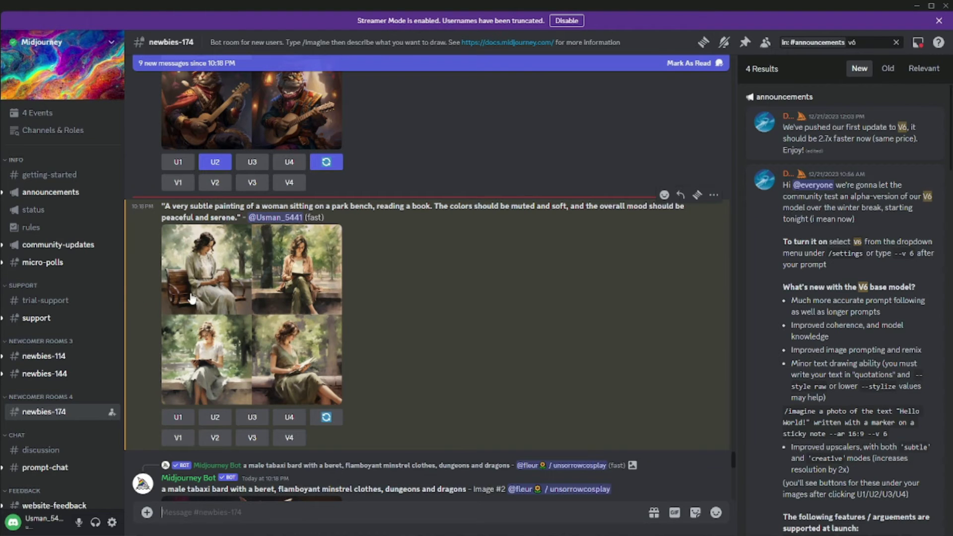
click(263, 302)
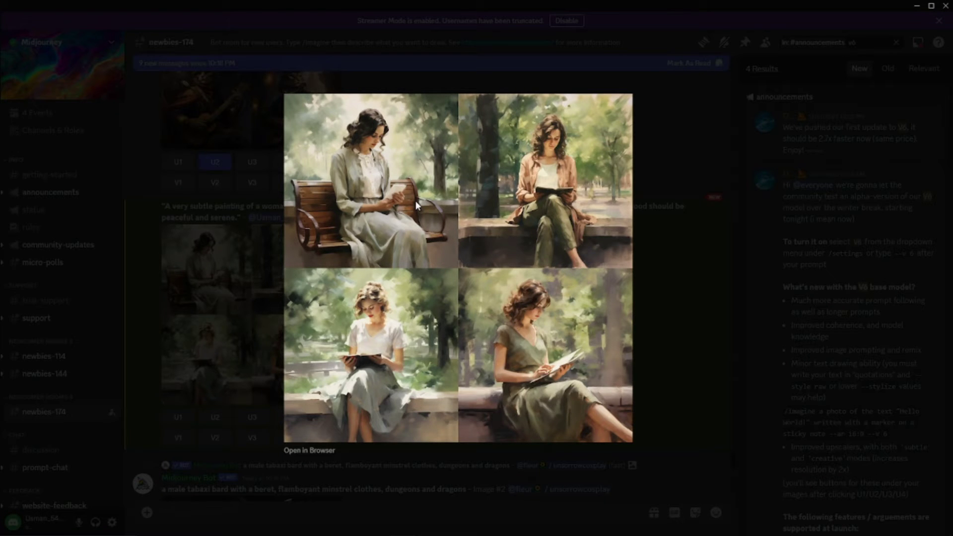
click(633, 260)
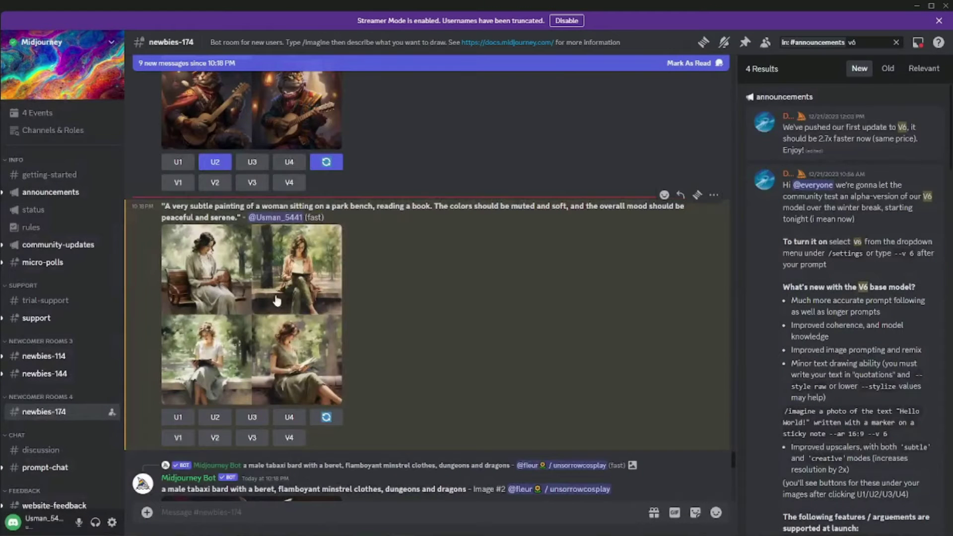
drag(163, 204, 238, 220)
key(ctrl+c)
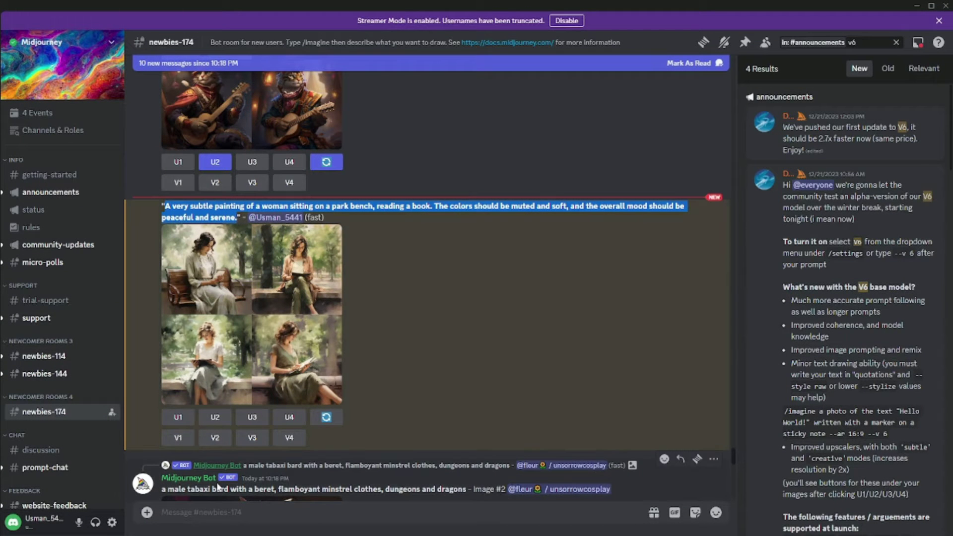
click(235, 510)
text(/ima)
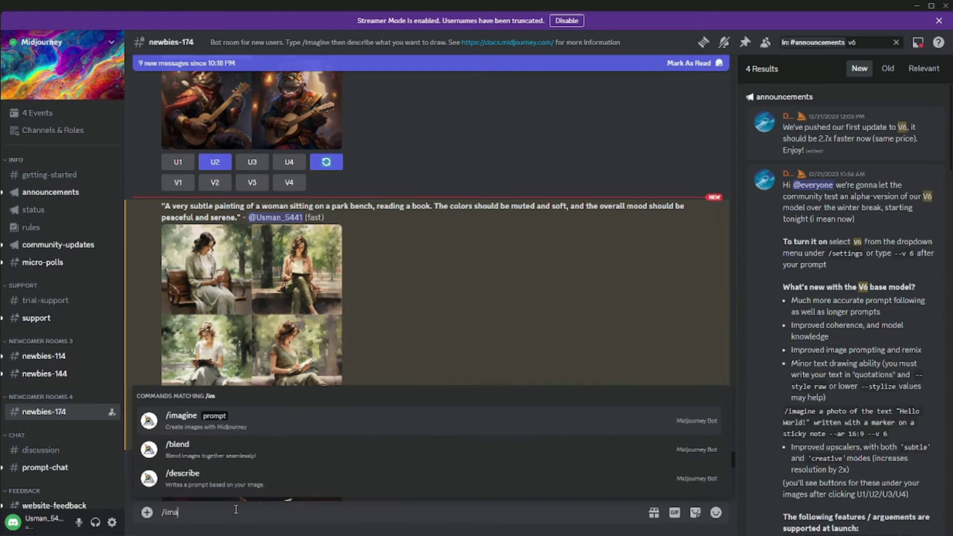
Send the muted park-bench prompt ending '--v 6' through /imagine
click(209, 429)
key(ctrl+v)
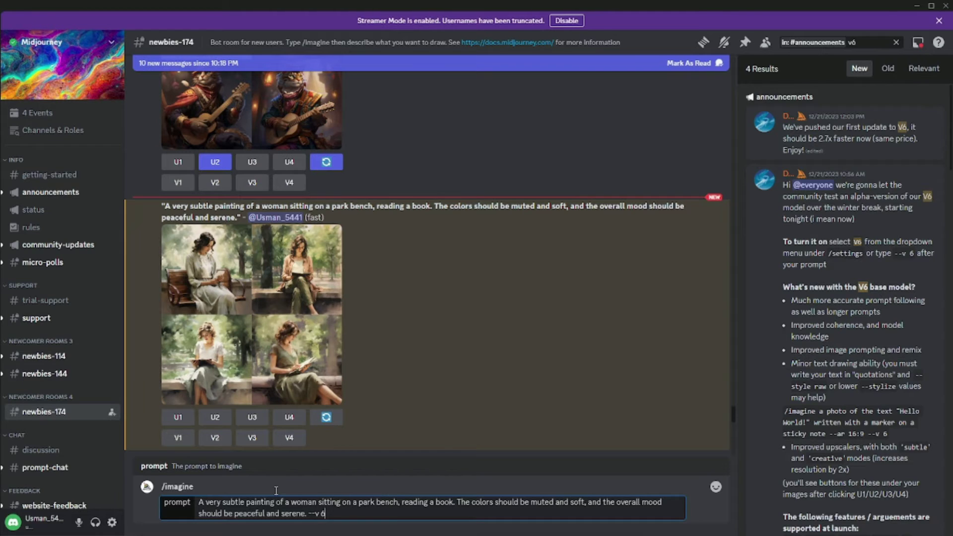
key(Return)
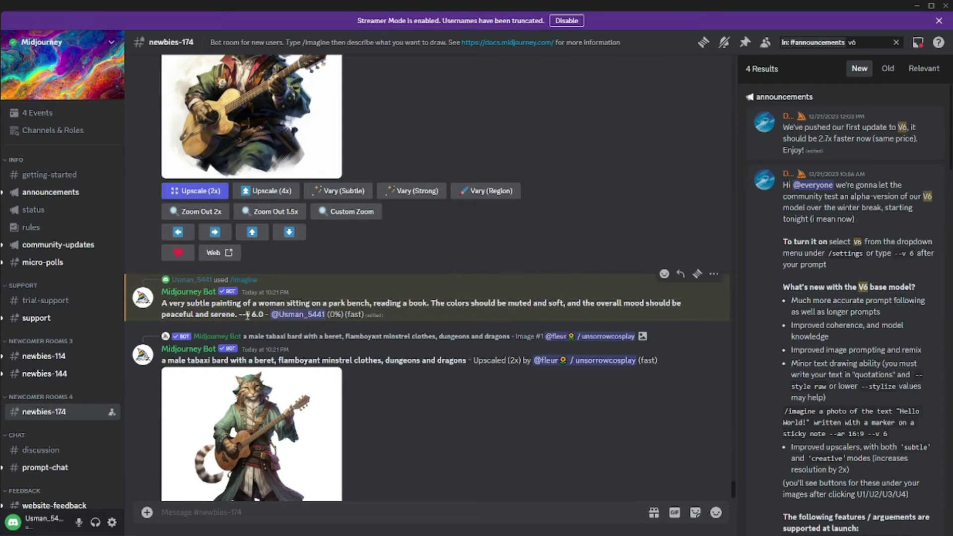
drag(247, 314, 264, 314)
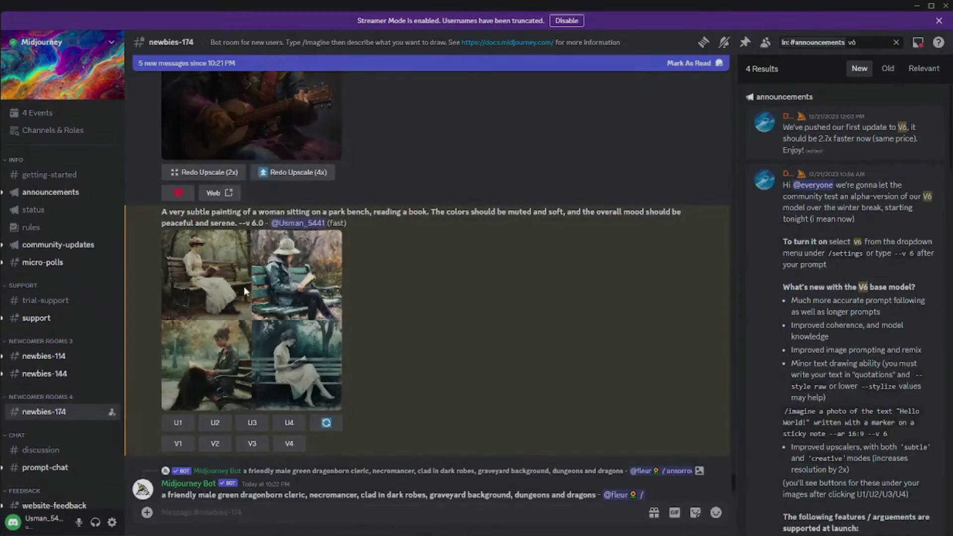
click(243, 287)
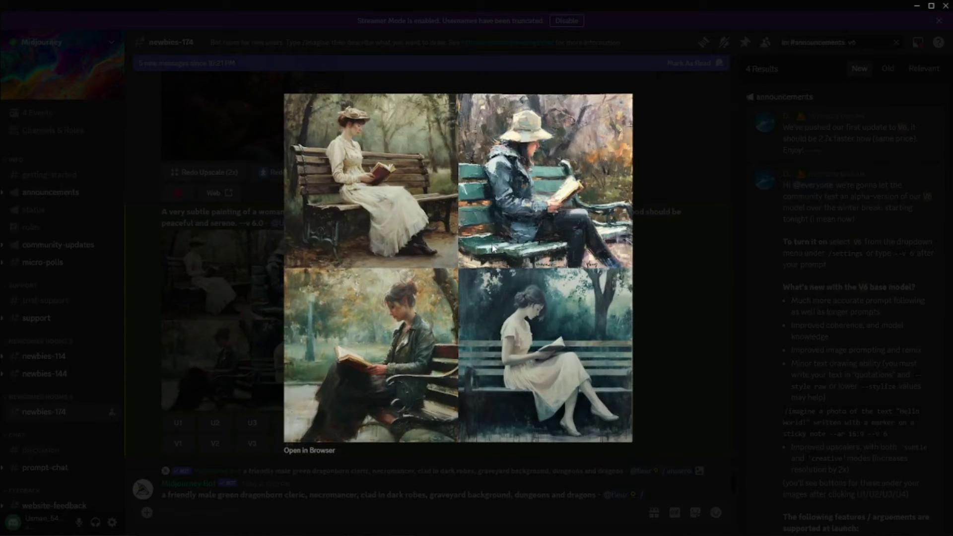
click(653, 280)
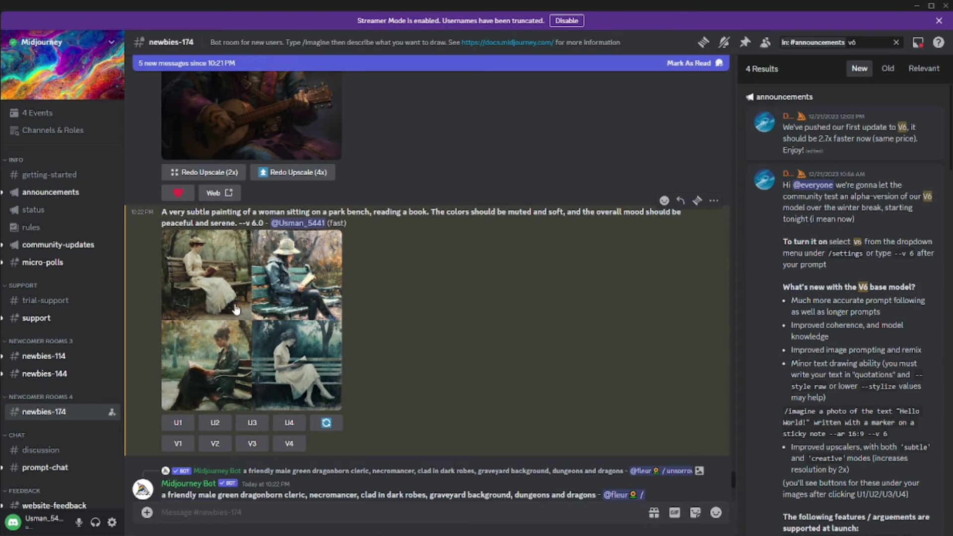
click(286, 345)
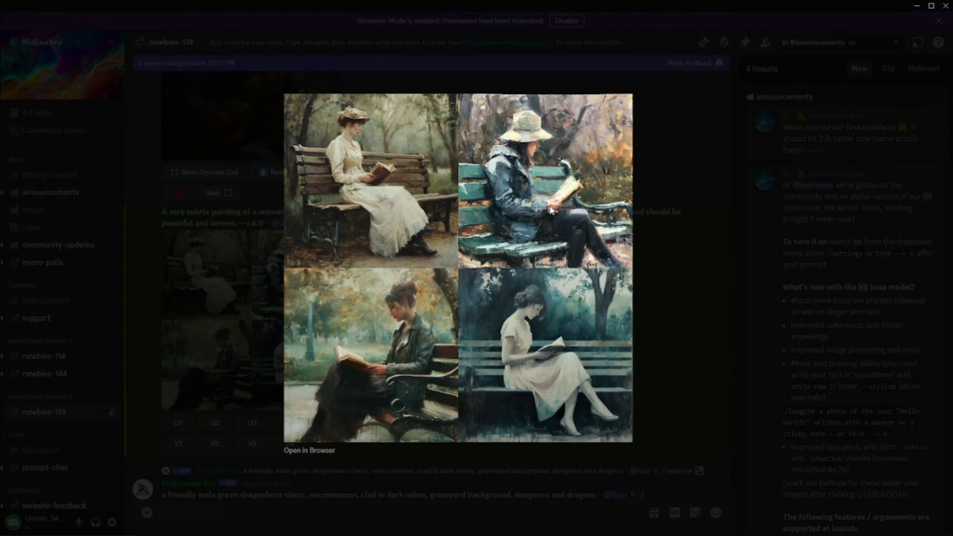
click(681, 297)
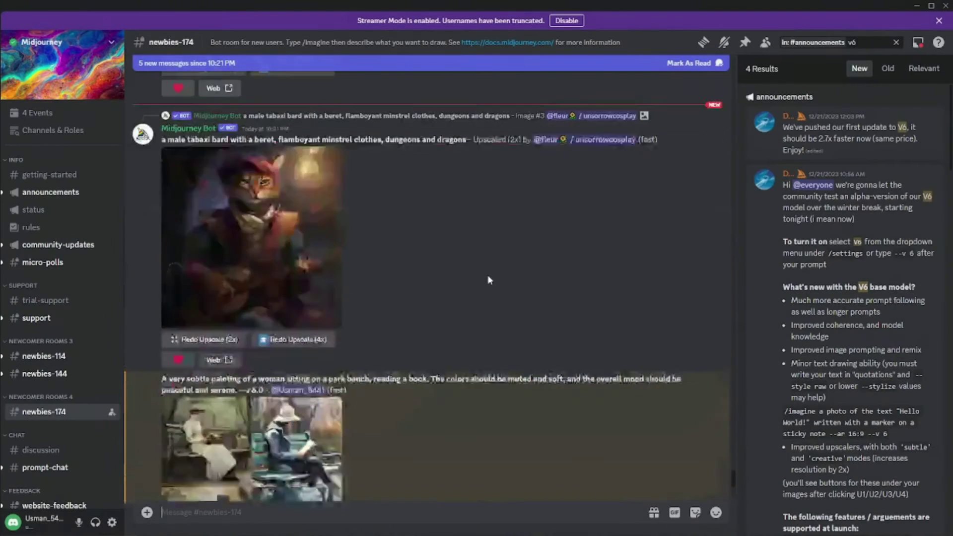
scroll(488, 275, up, 10)
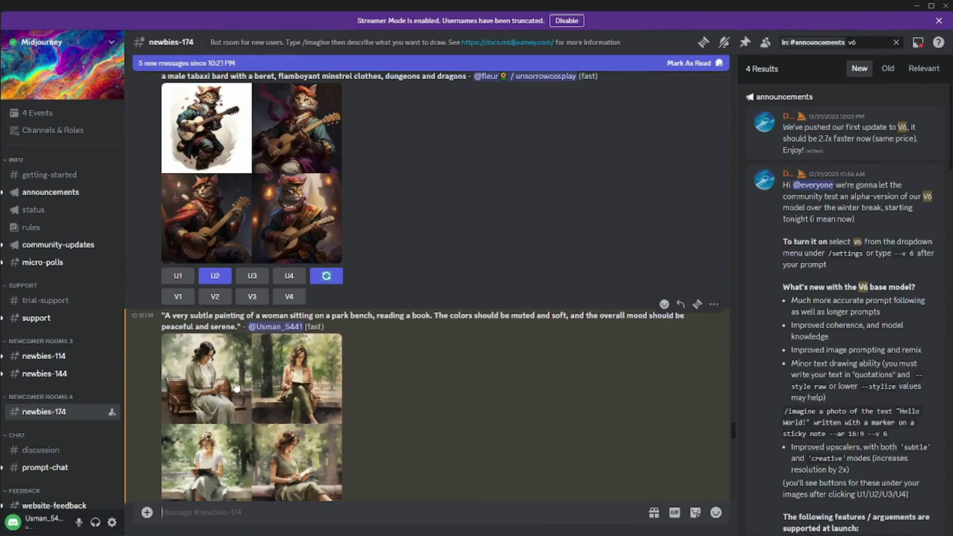
click(236, 387)
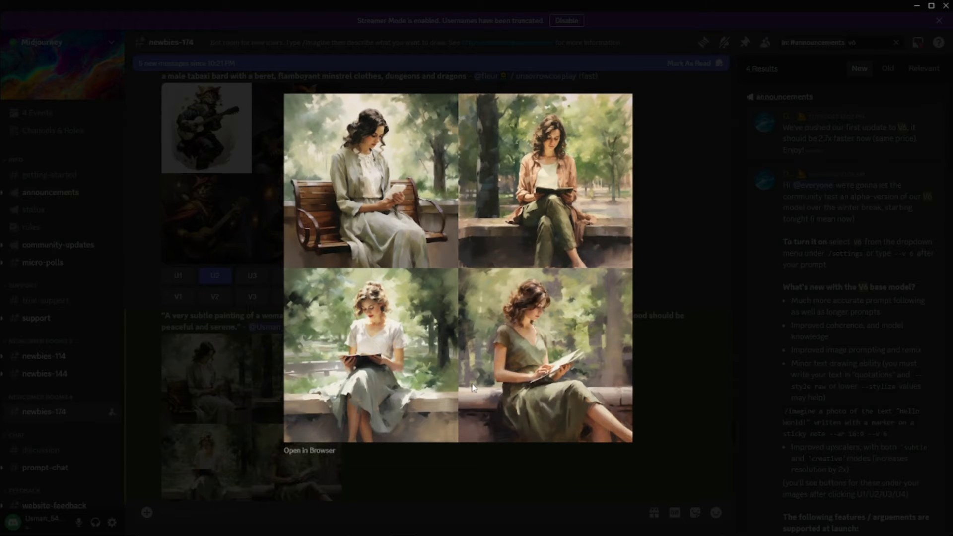
click(667, 340)
scroll(432, 360, up, 6)
scroll(433, 356, down, 10)
scroll(432, 350, up, 6)
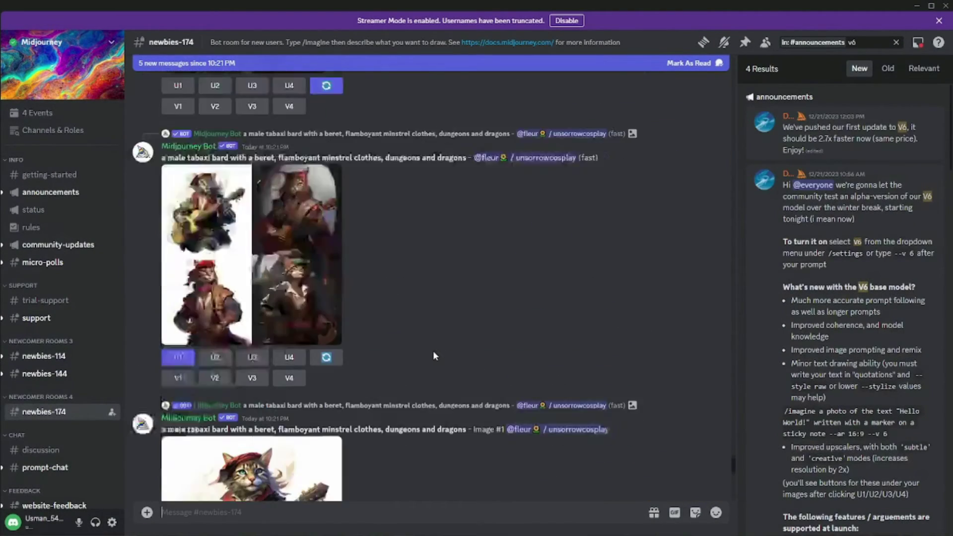
scroll(398, 368, down, 10)
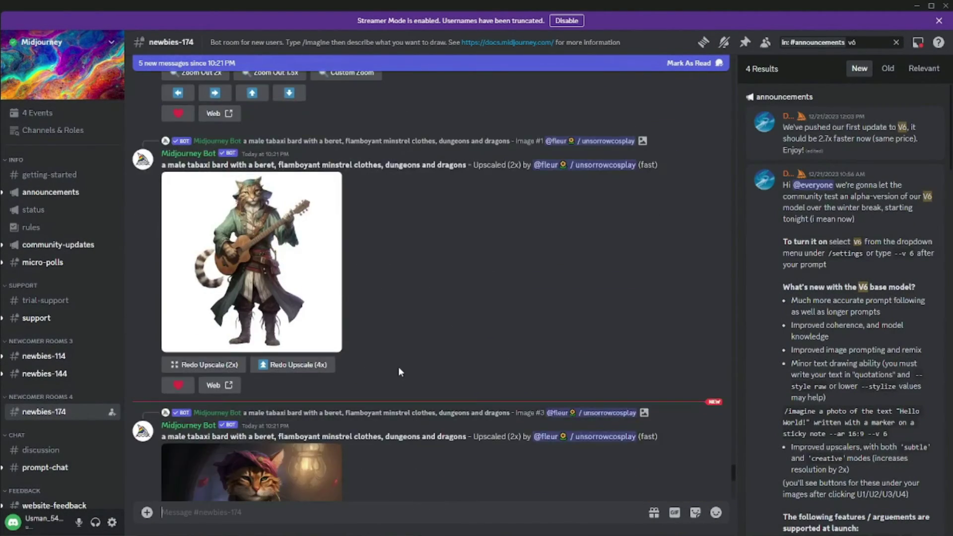
scroll(415, 356, down, 6)
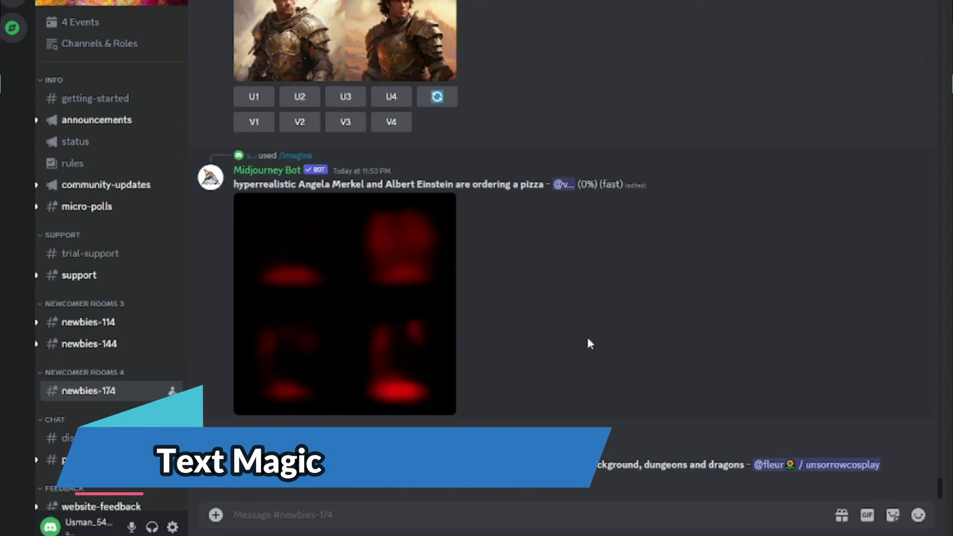
click(333, 516)
text(/ima)
key(Tab)
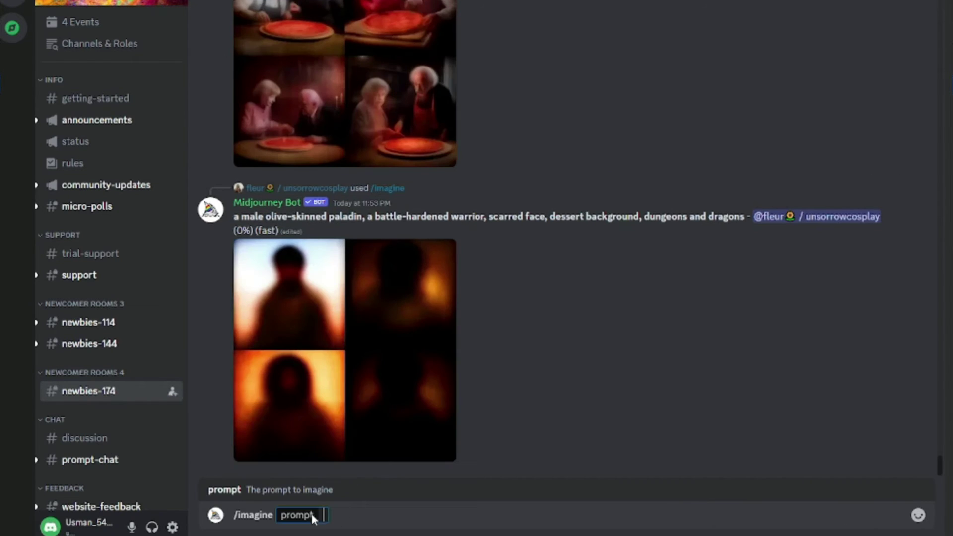
text(a photo of the text "Hello World!" written with a marker on a sticky note)
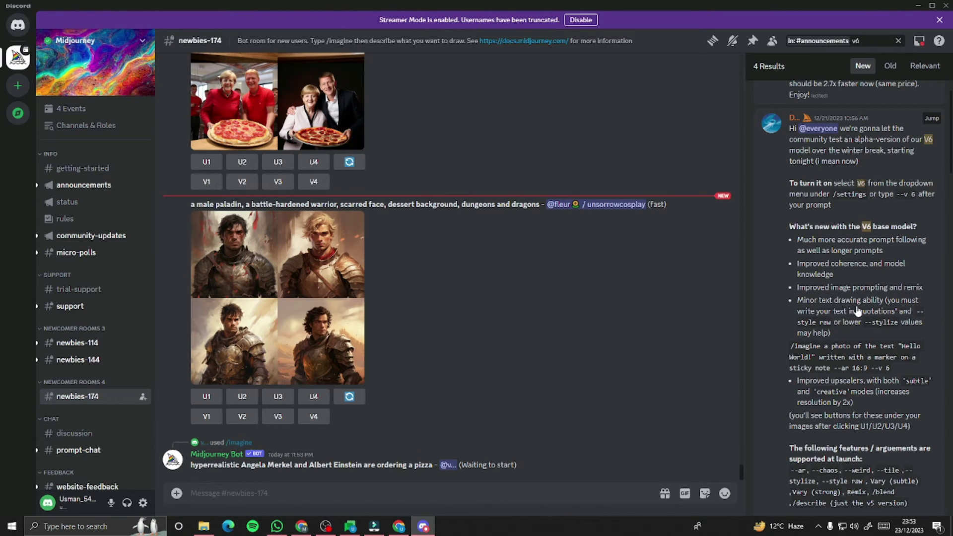
drag(813, 304, 887, 335)
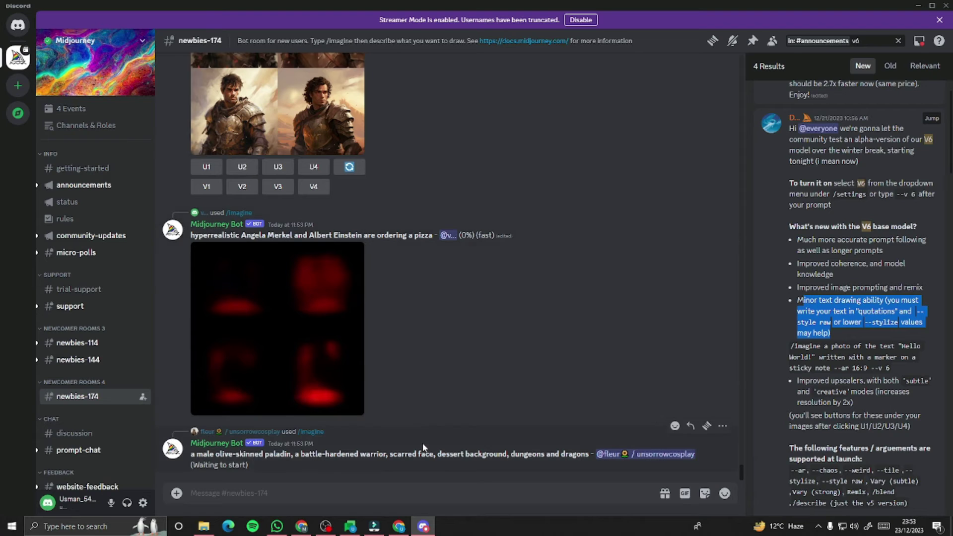
click(271, 498)
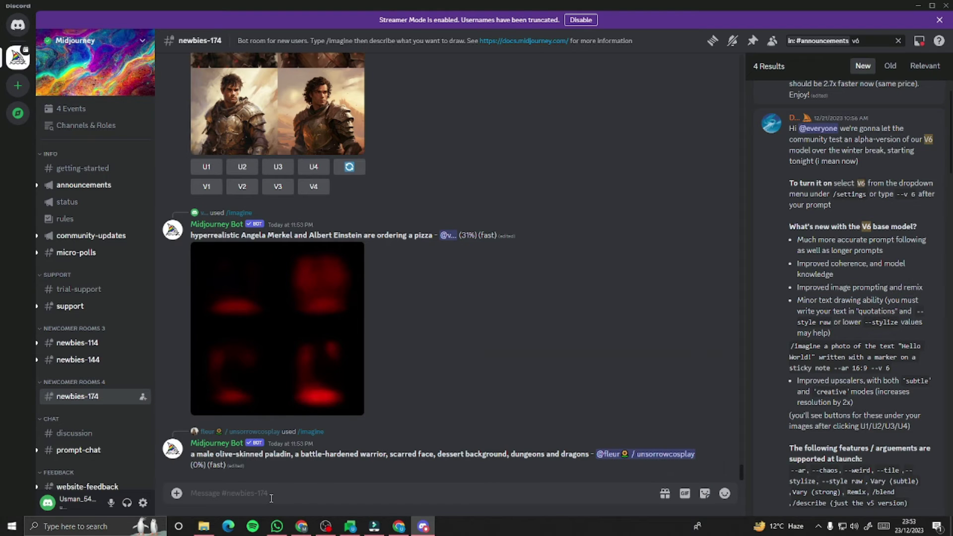
Submit the 'Hello World!' marker-on-sticky-note photo prompt through /imagine
text(/ima)
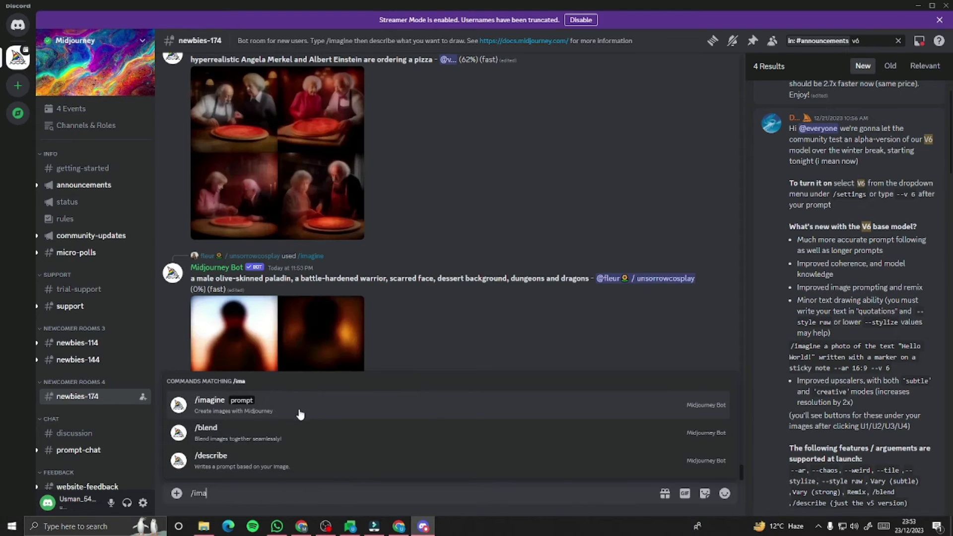
click(300, 411)
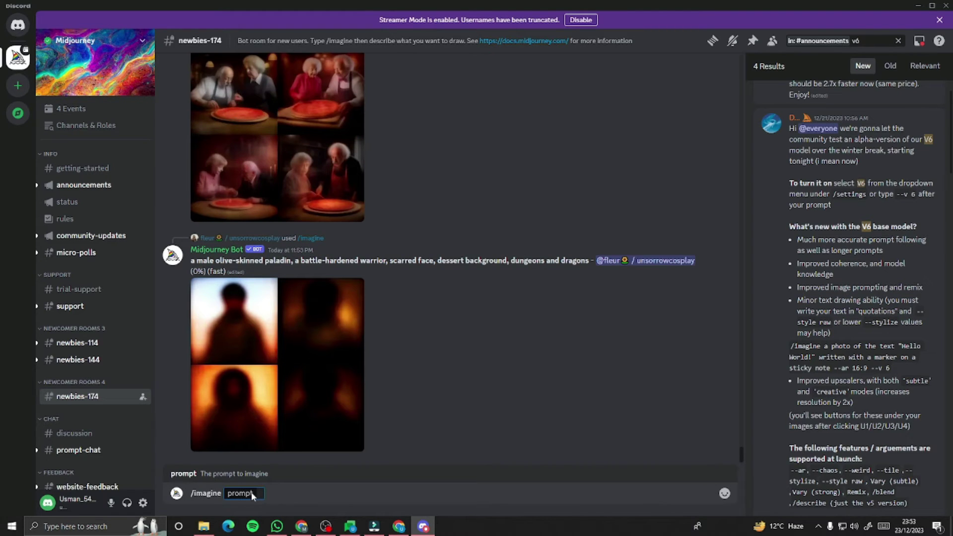
text(a photo of the text "Hello World!" written with a marker on a sticky note)
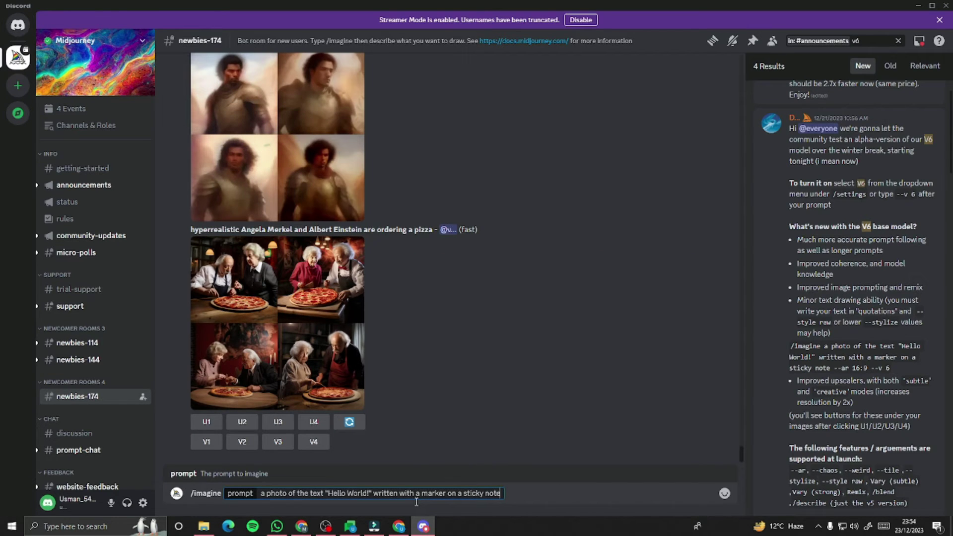
key(Return)
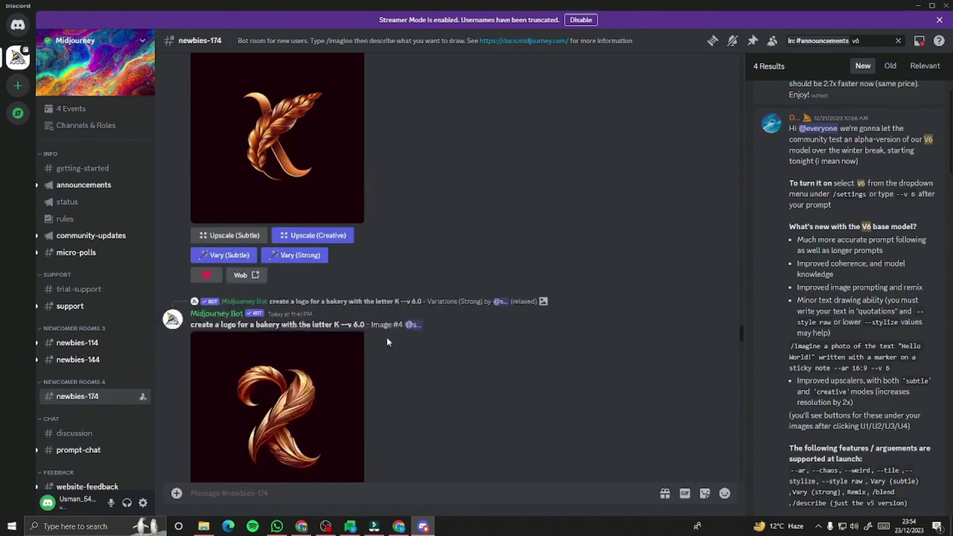
Scroll the chat to the 'Hello World!' sticky-note Image #4 message
scroll(386, 337, up, 5)
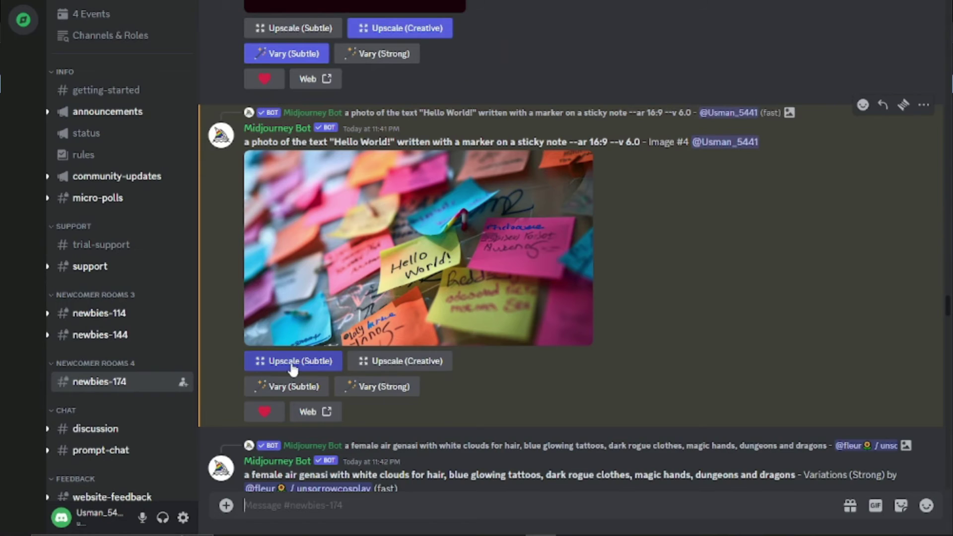
Request Upscale (Subtle) on sticky-note Image #4 and view the upscaled result full size
click(319, 365)
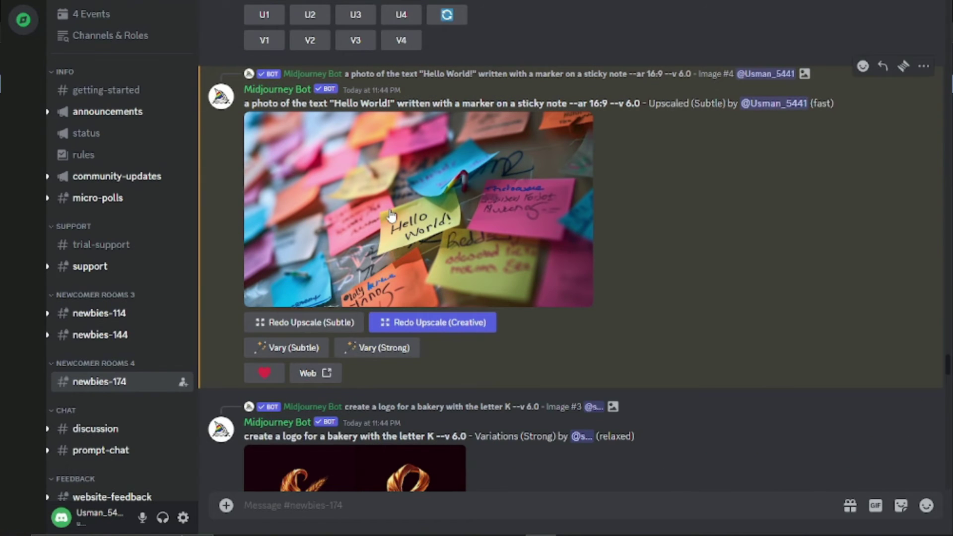
click(390, 236)
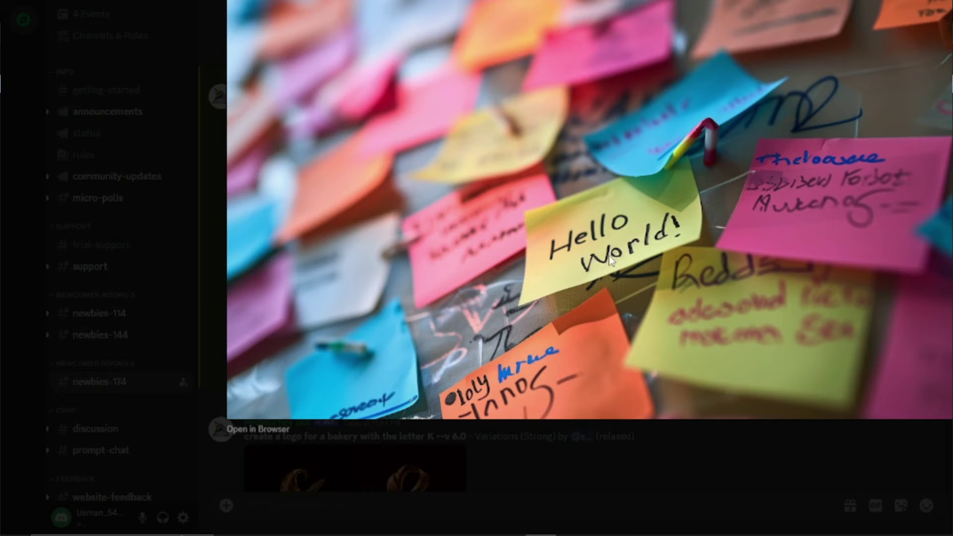
key(Escape)
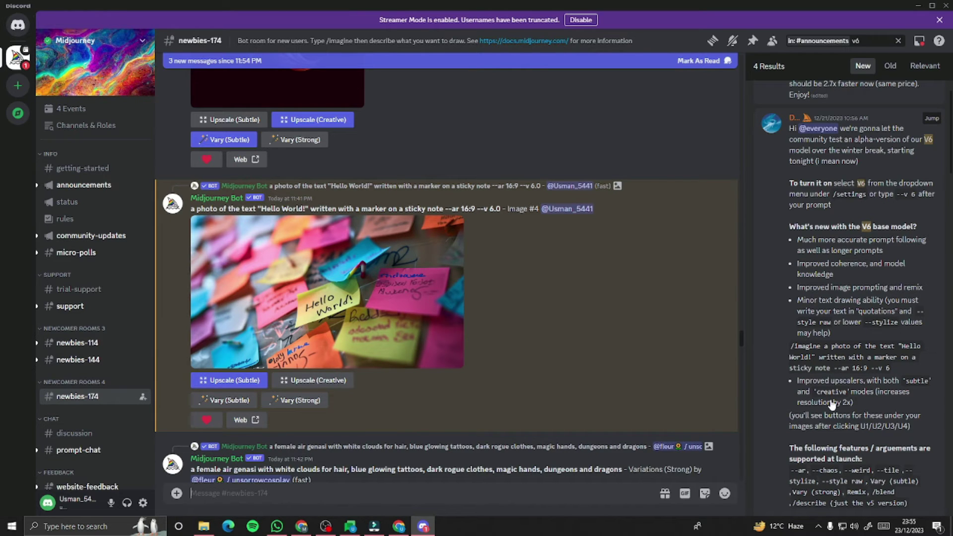
scroll(846, 397, down, 4)
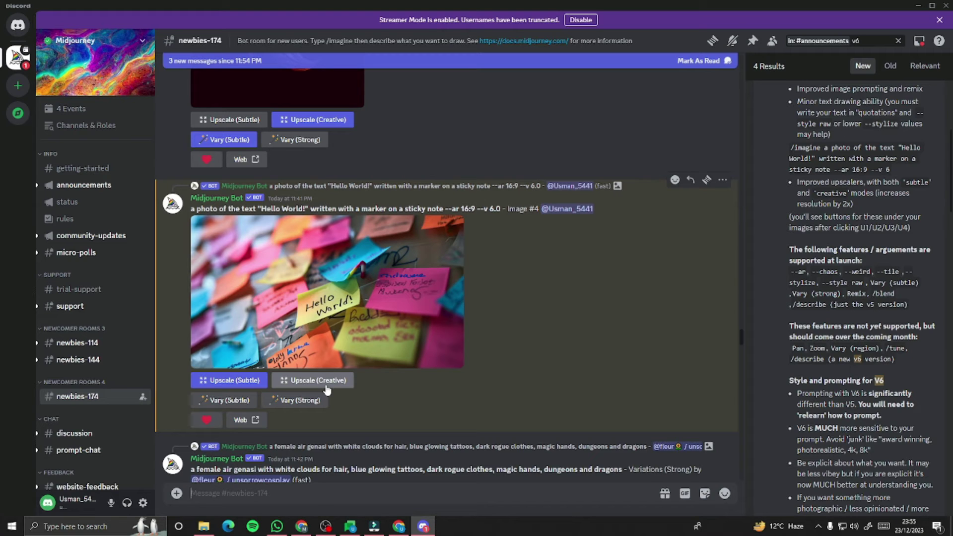
click(226, 381)
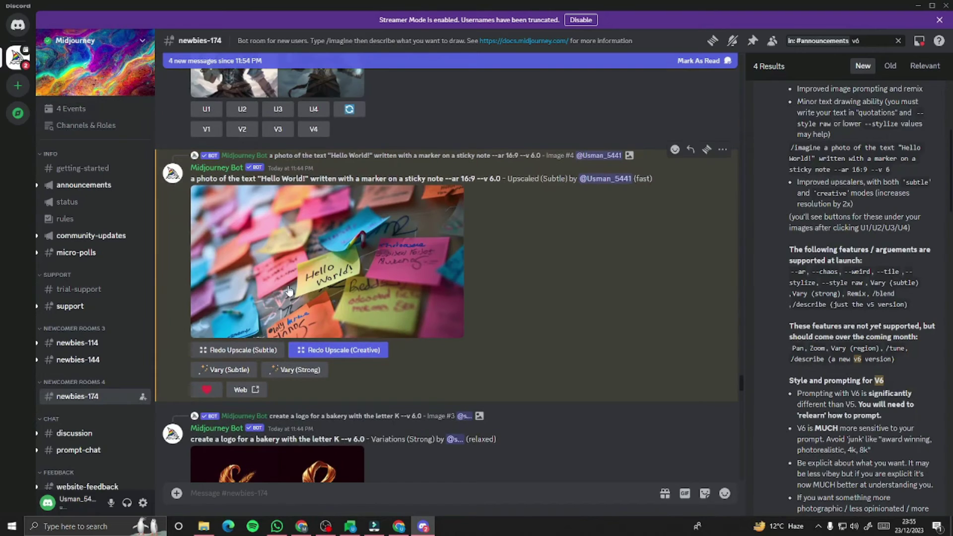
click(313, 257)
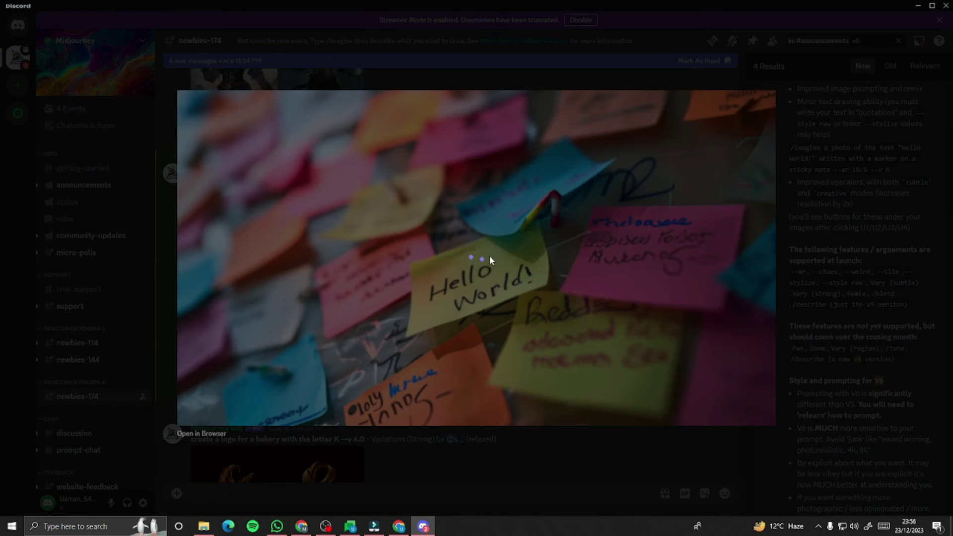